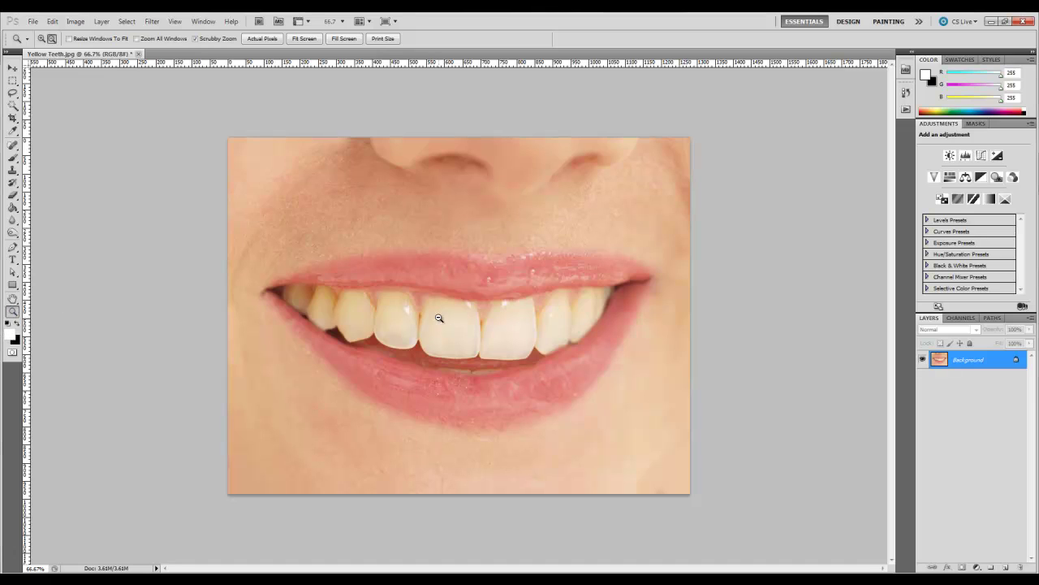
Zoom in on the teeth with the Zoom tool until the view reaches 100%.
click(42, 39)
click(482, 308)
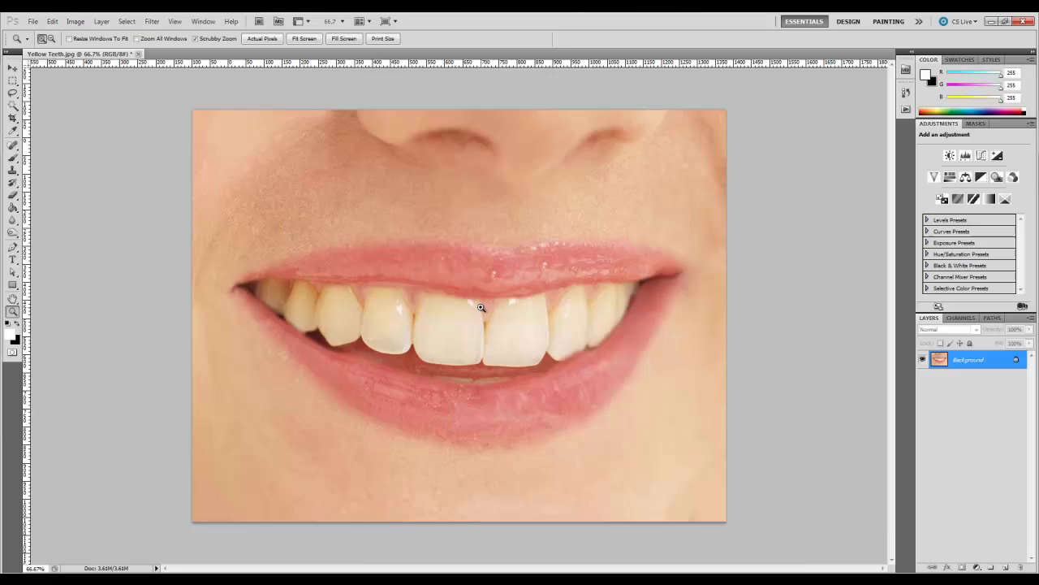
click(482, 307)
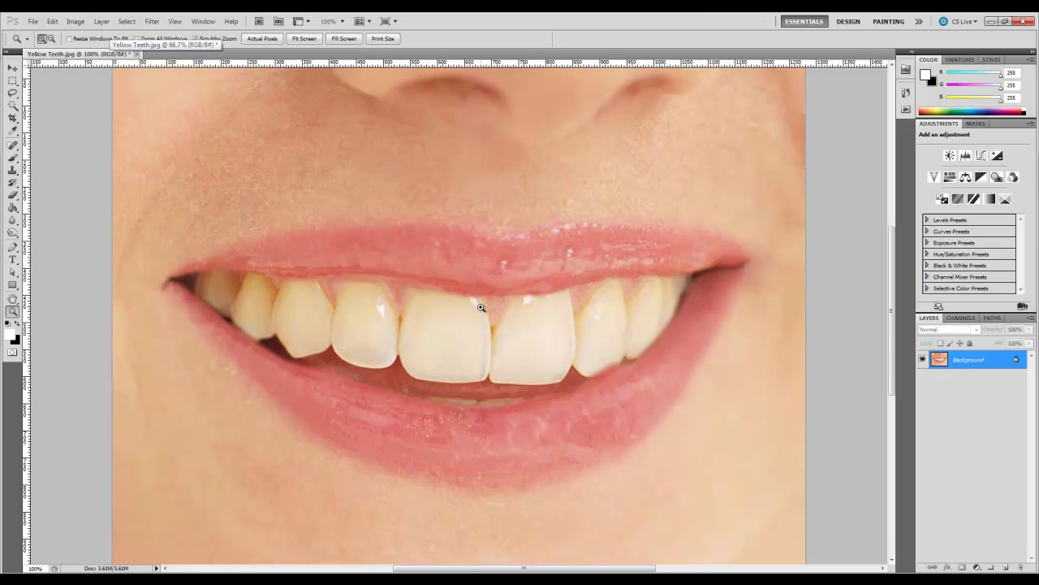
Magic Wand-select the front upper tooth, then add the left, leftmost and top-edge areas.
click(13, 107)
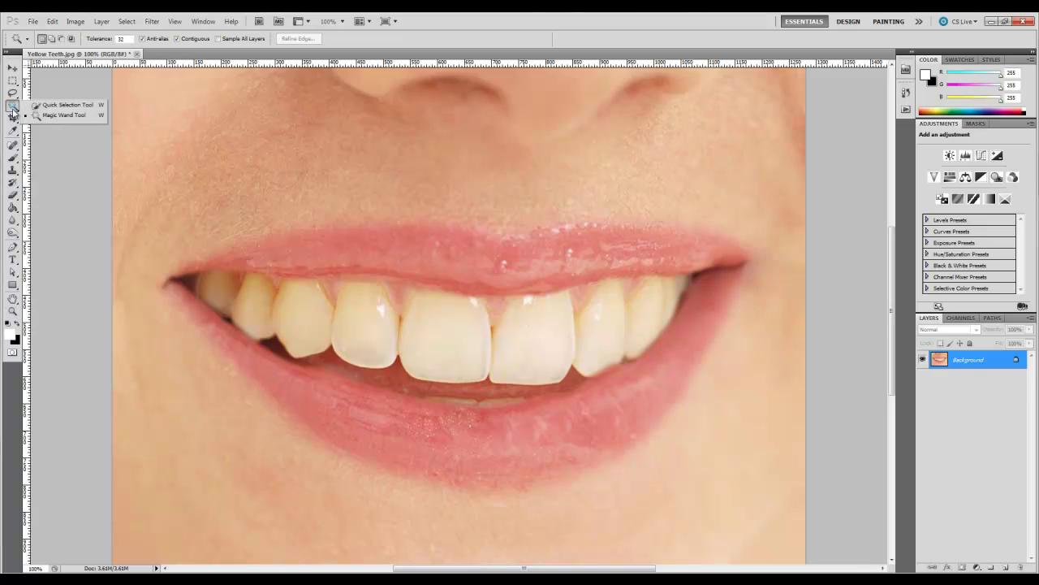
click(58, 115)
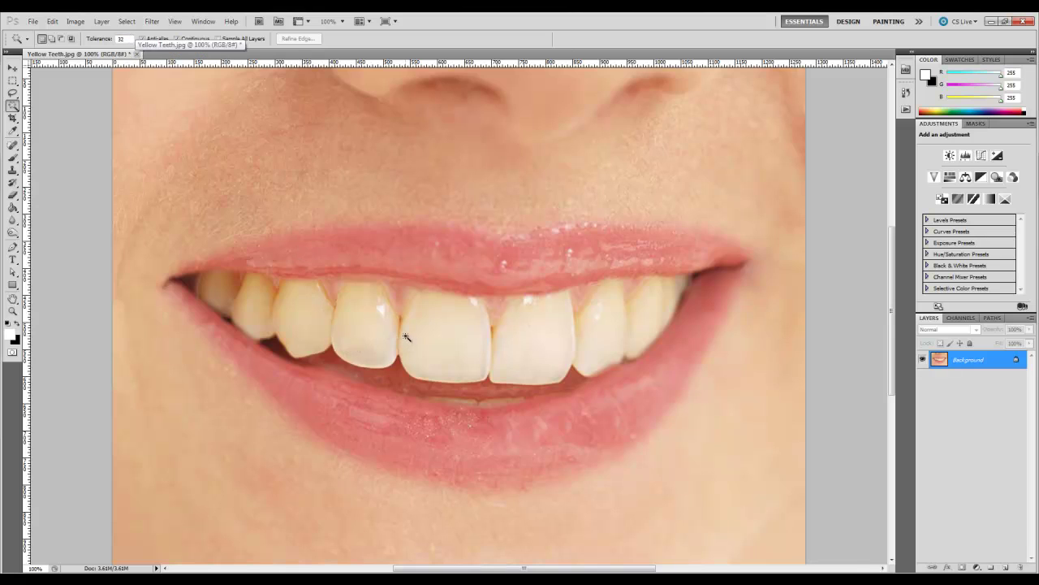
shift+click(446, 334)
shift+click(446, 335)
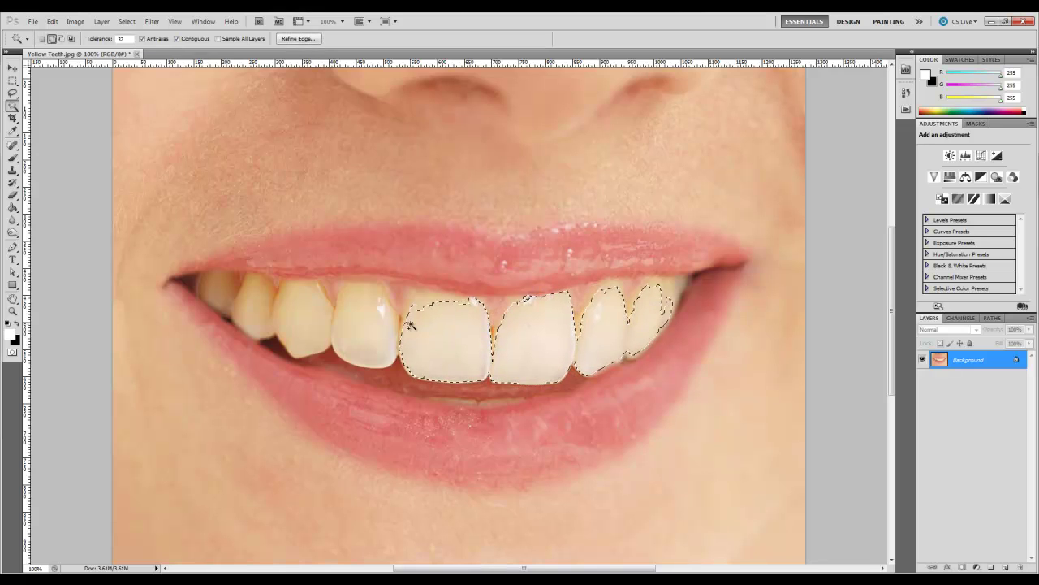
shift+click(368, 331)
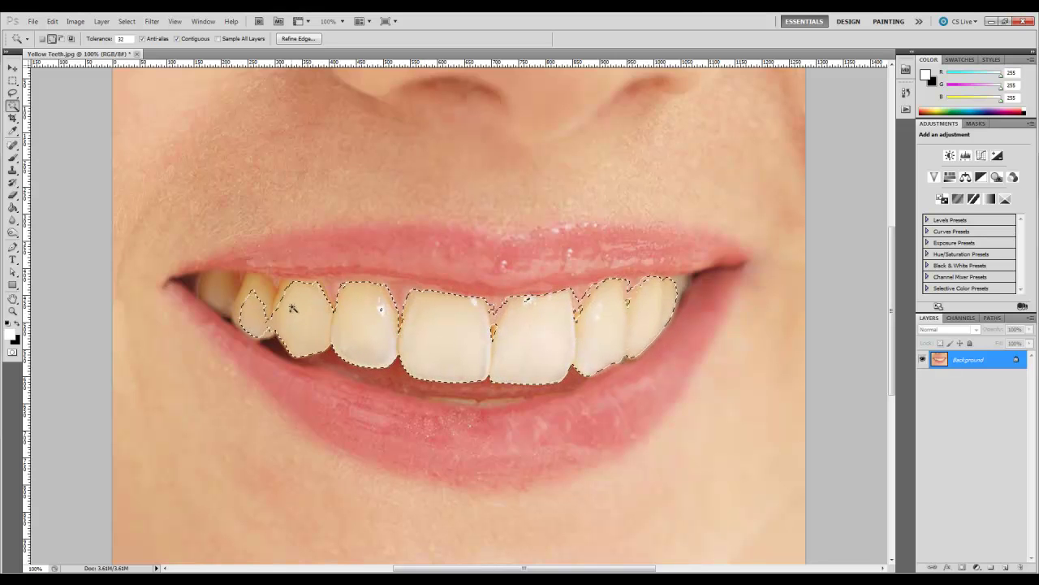
shift+click(255, 307)
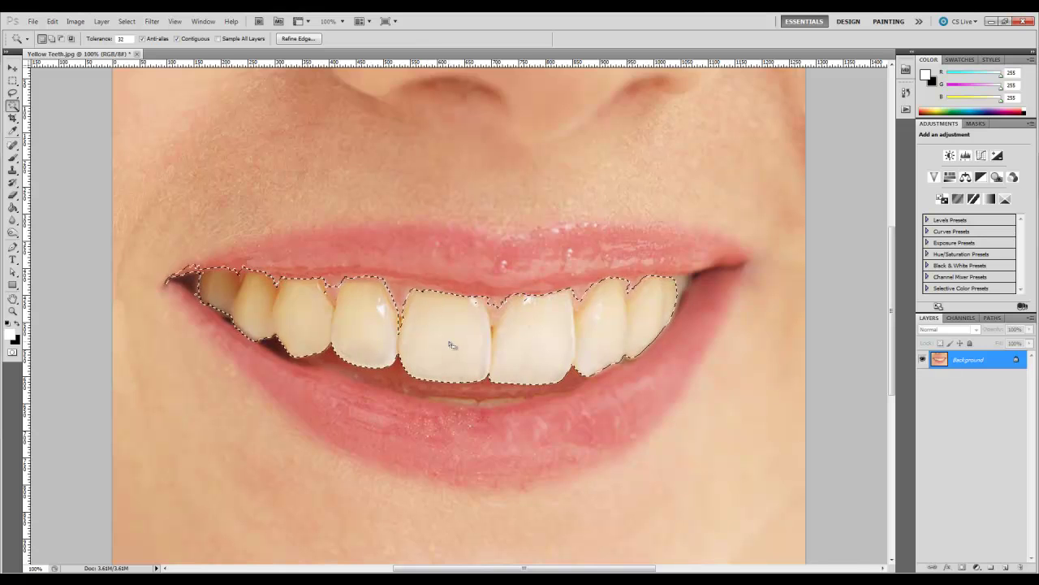
shift+click(526, 300)
Apply Select > Modify > Feather to the teeth selection with the entered pixel radius.
click(124, 23)
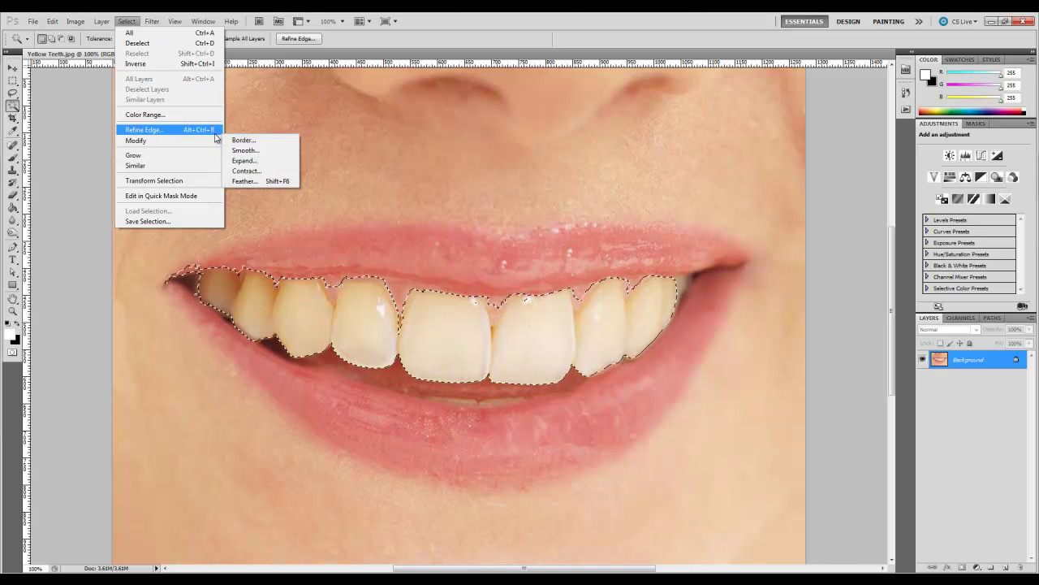
mouse_move(208, 140)
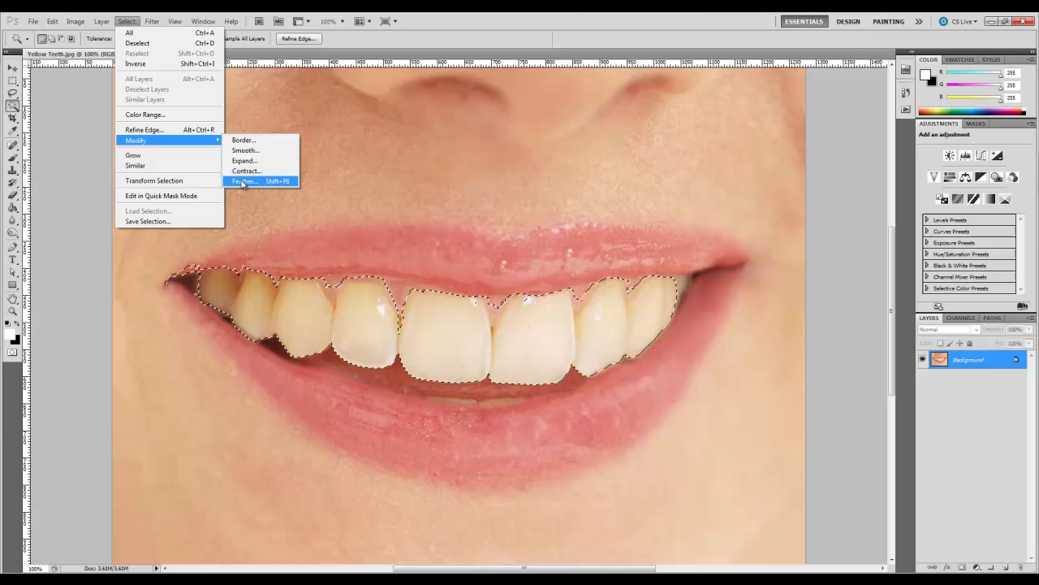
click(240, 181)
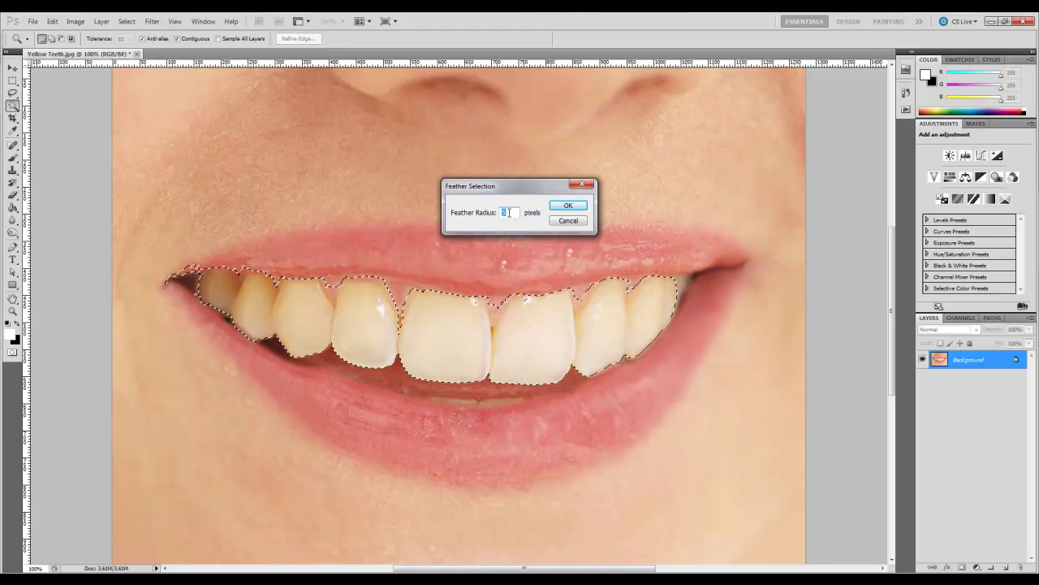
click(568, 206)
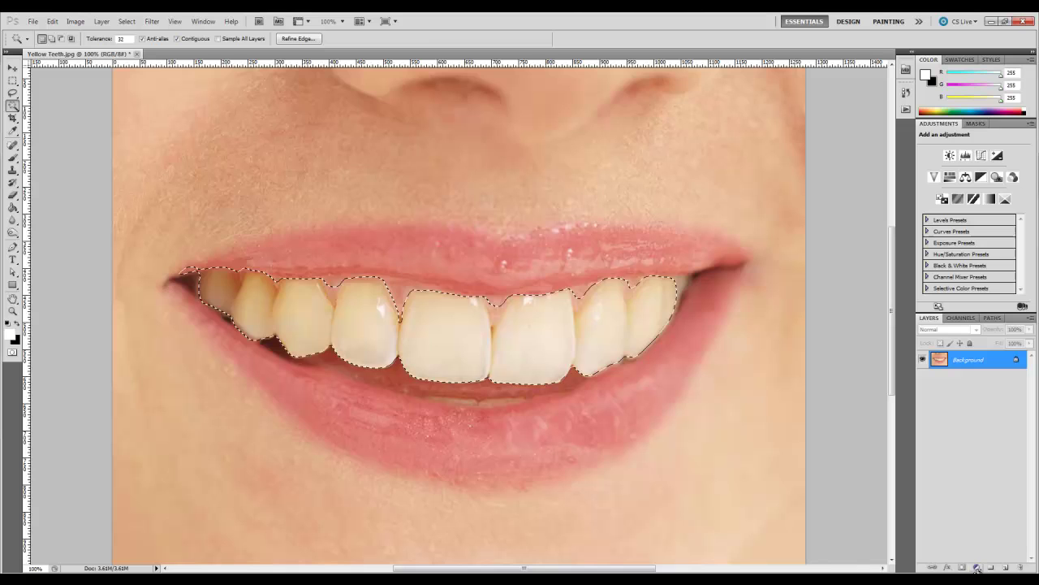
Add a masked Hue/Saturation layer with Saturation -65 and Lightness +16 on the teeth.
click(978, 568)
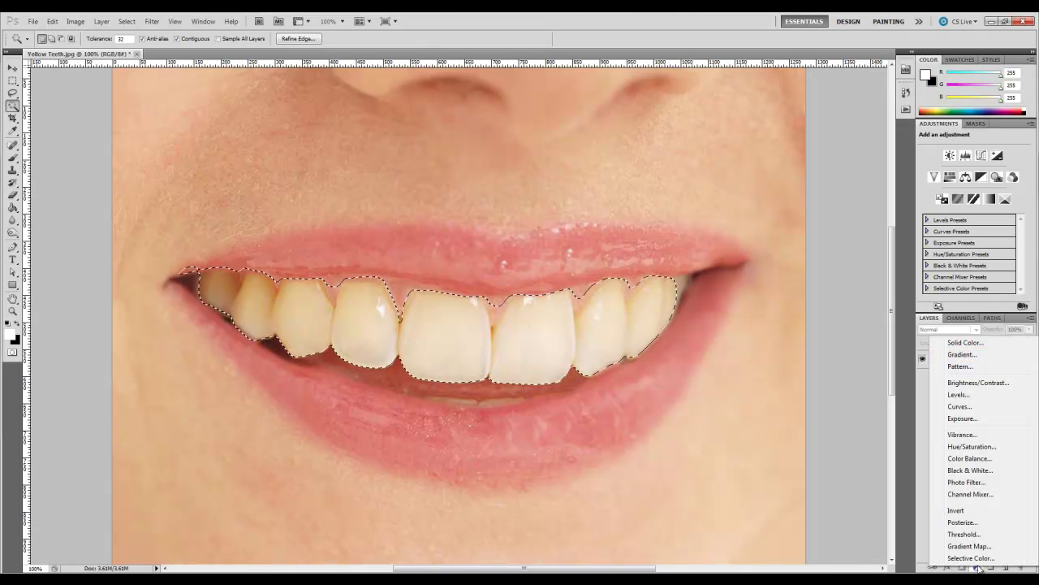
click(972, 447)
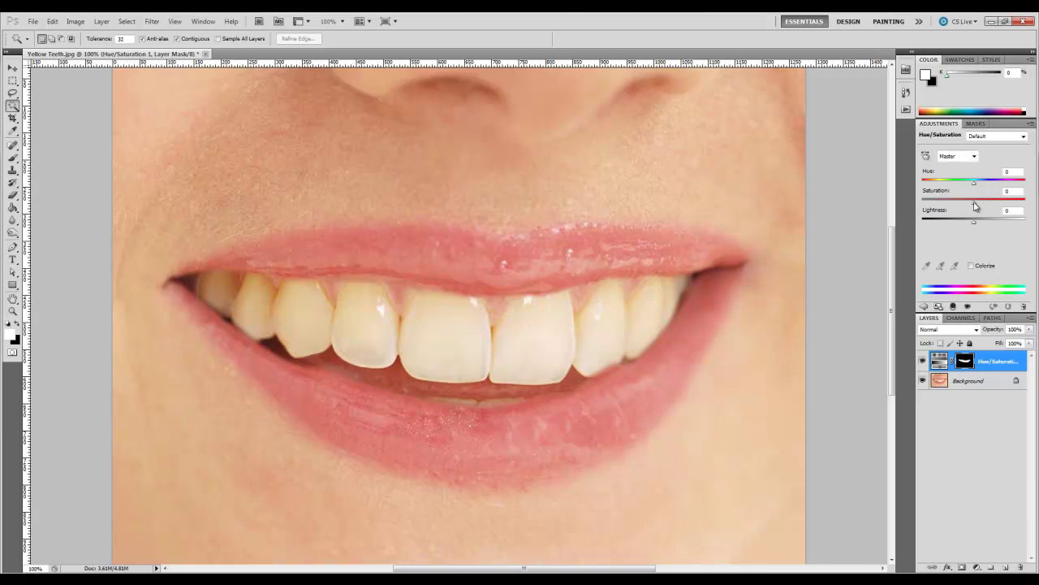
drag(975, 204, 939, 212)
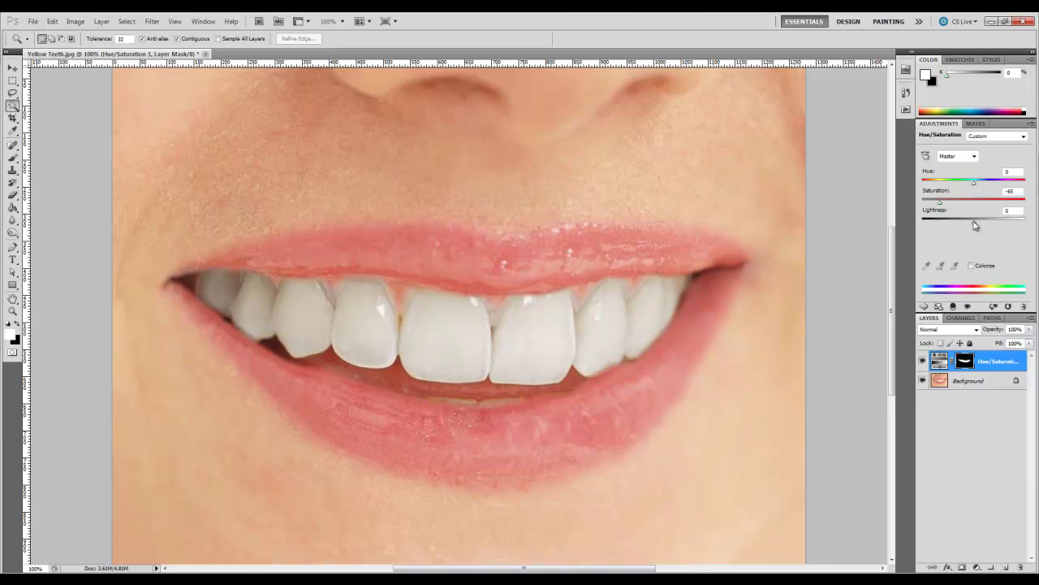
drag(976, 226, 984, 230)
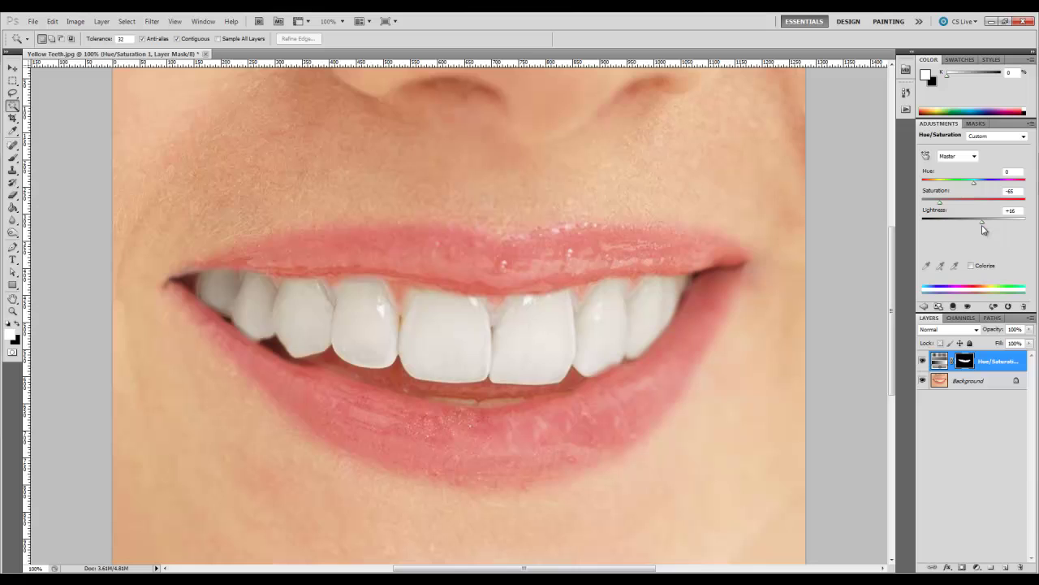
Reload the teeth selection and add a masked Levels layer with input levels 11, 0.84, 240.
ctrl+click(964, 364)
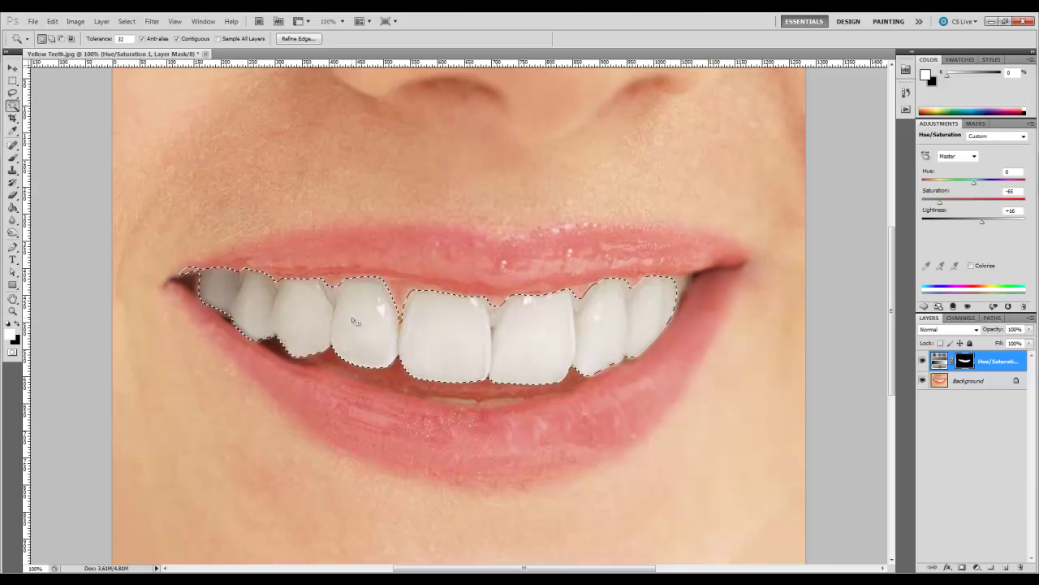
click(979, 568)
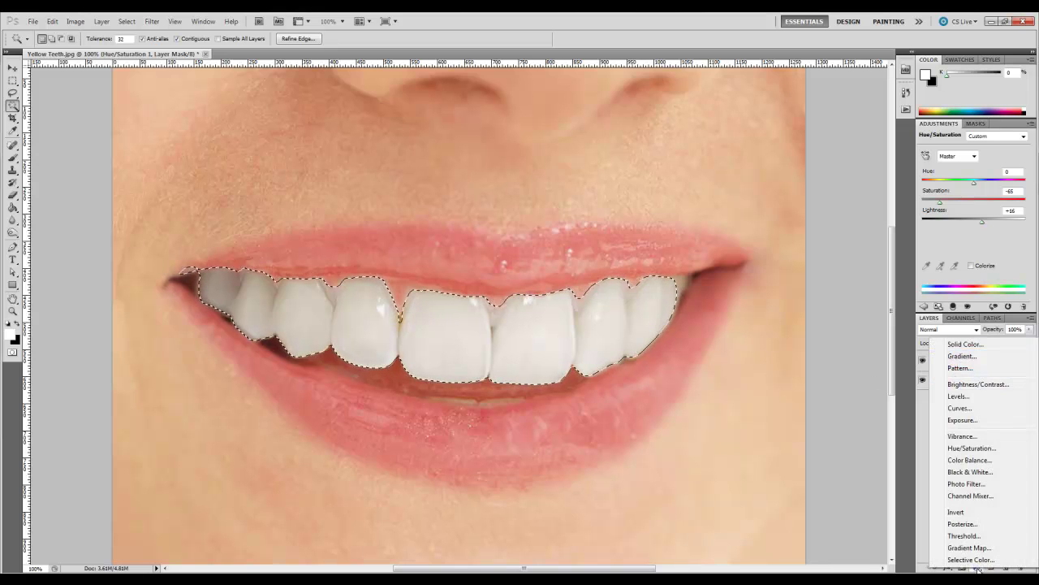
click(963, 400)
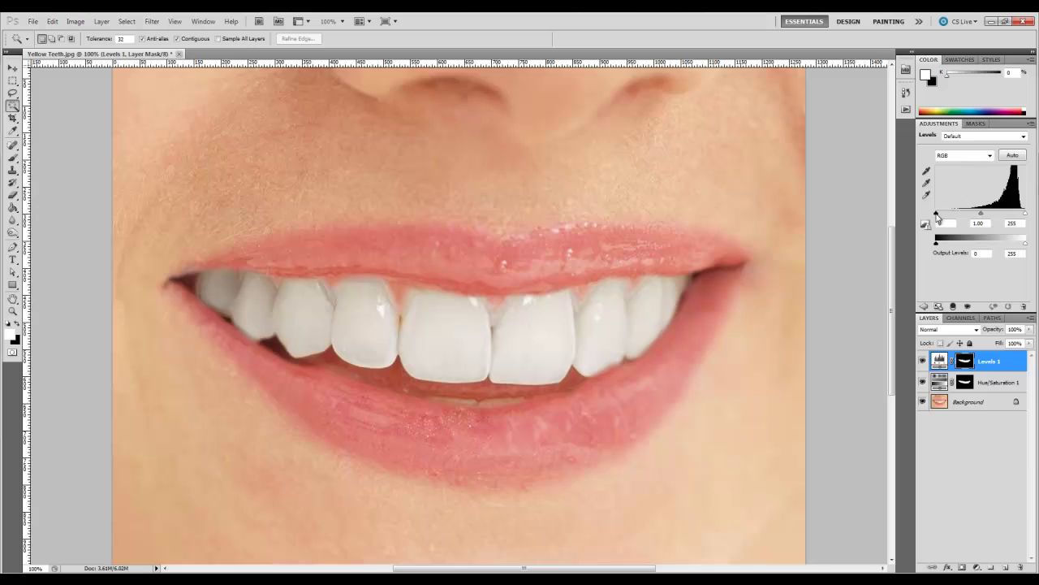
drag(937, 214, 939, 215)
drag(985, 214, 989, 216)
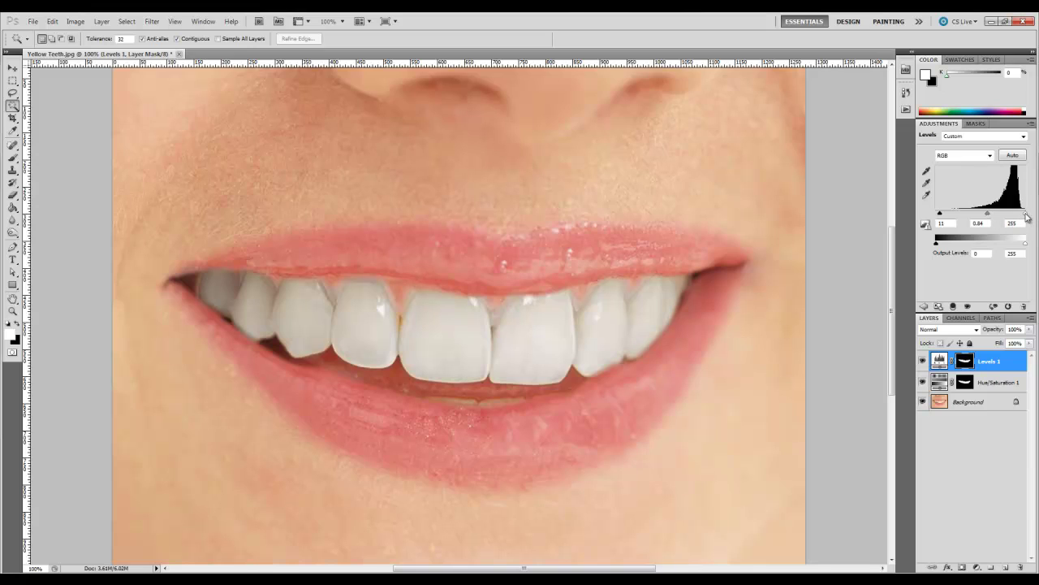
mouse_move(1026, 216)
mouse_down()
mouse_move(1011, 219)
mouse_move(1022, 219)
mouse_up()
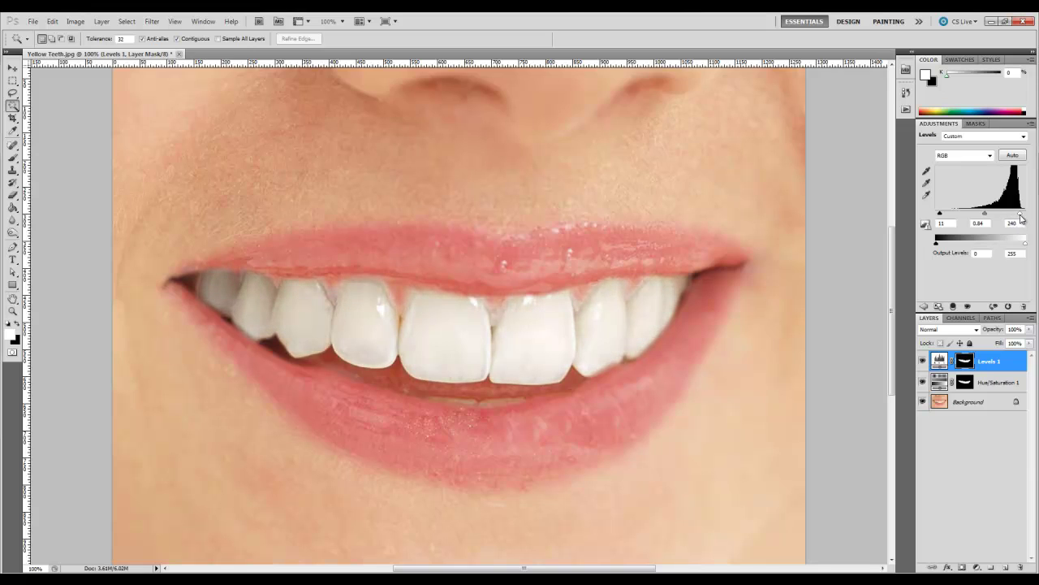
Lower the opacity of the Levels 1 adjustment layer.
click(1030, 330)
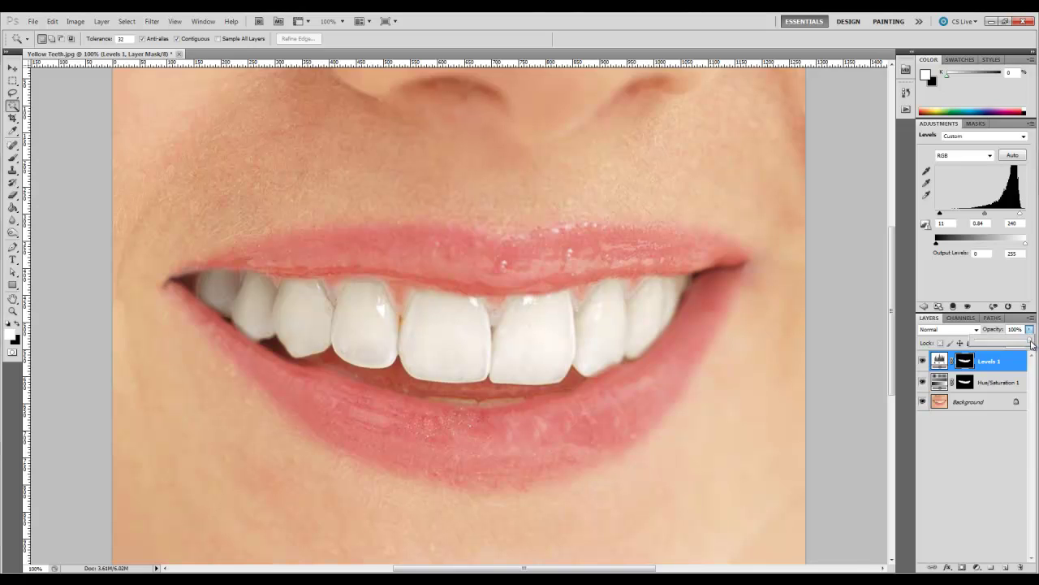
drag(1032, 345, 1009, 351)
click(1012, 452)
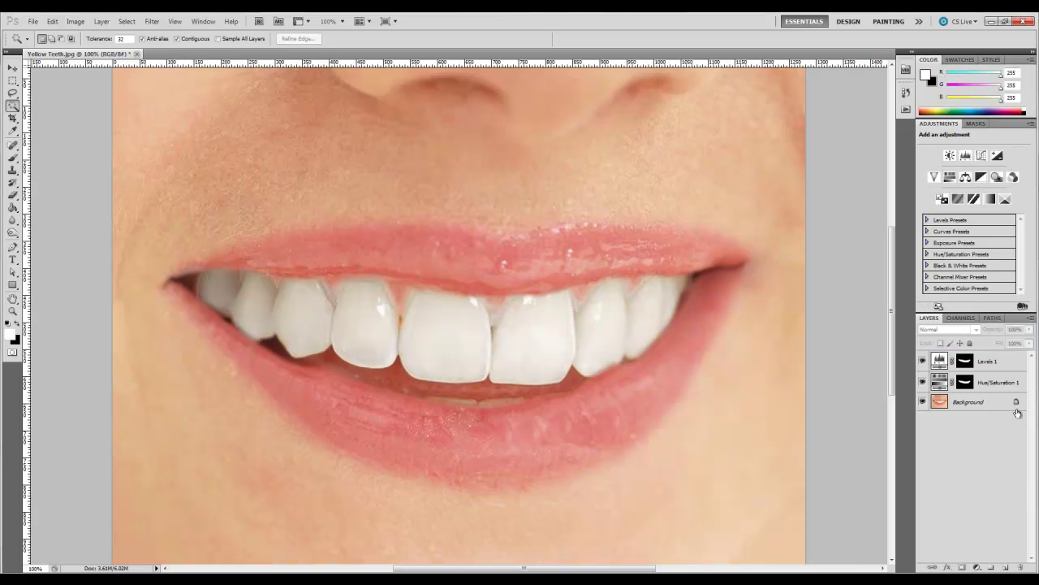
Lower the Hue/Saturation 1 layer's opacity to 75%.
click(992, 383)
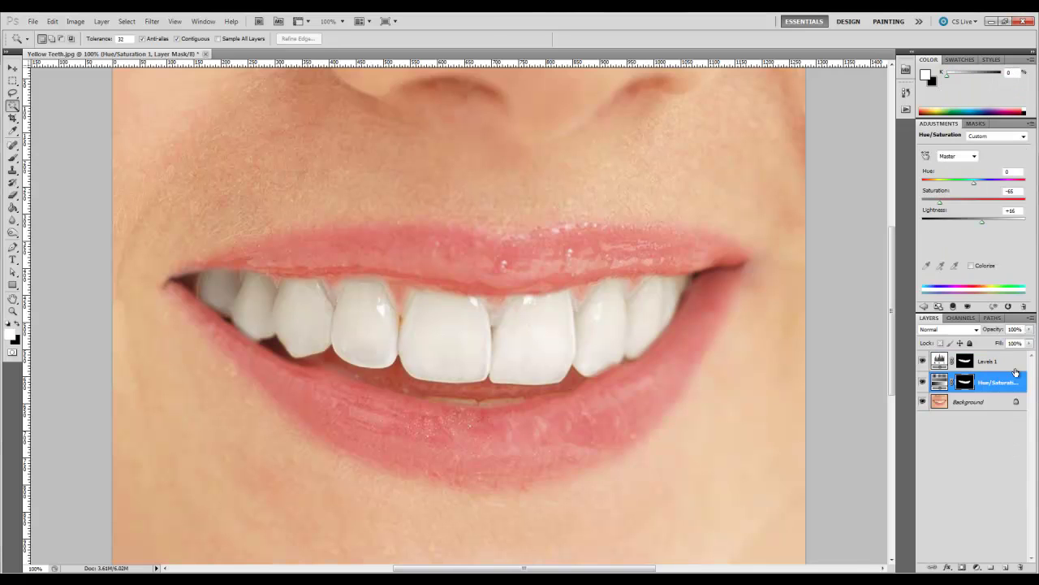
click(1030, 330)
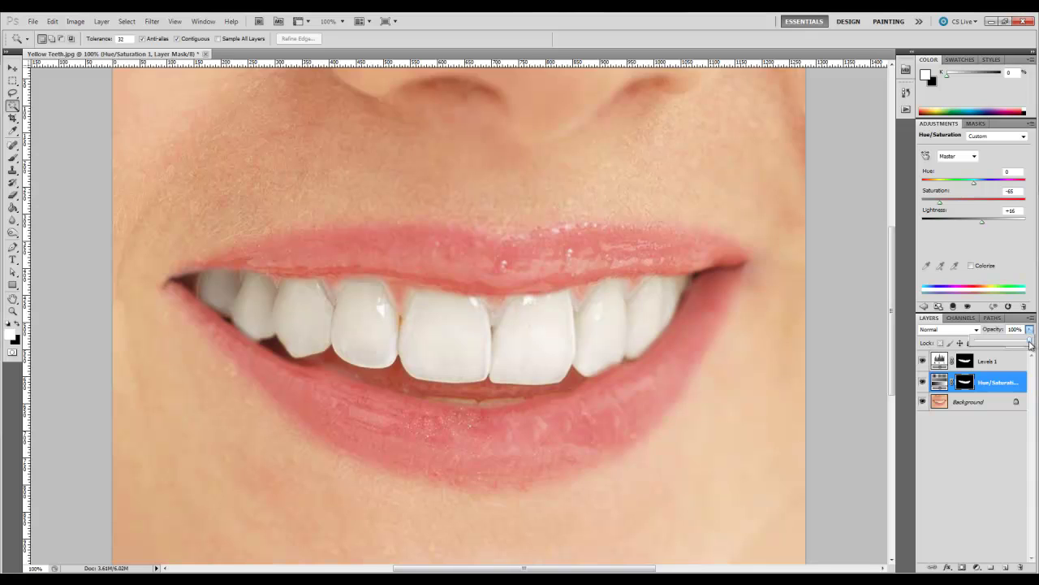
mouse_move(1031, 345)
mouse_down()
mouse_move(1004, 345)
mouse_move(1016, 347)
mouse_up()
click(1013, 435)
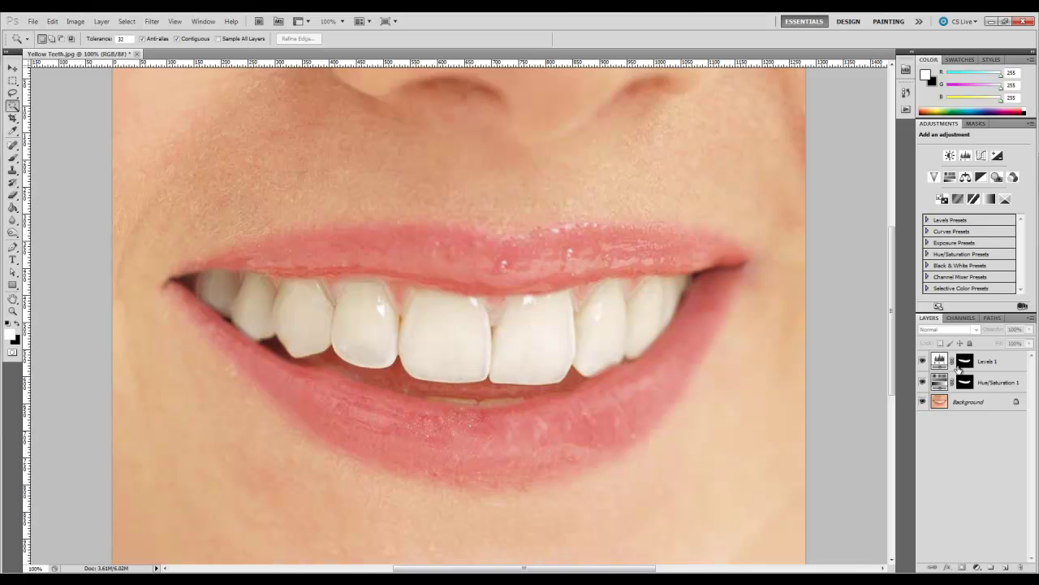
Target the Hue/Saturation 1 mask with a black, soft round brush for painting the gums.
click(965, 386)
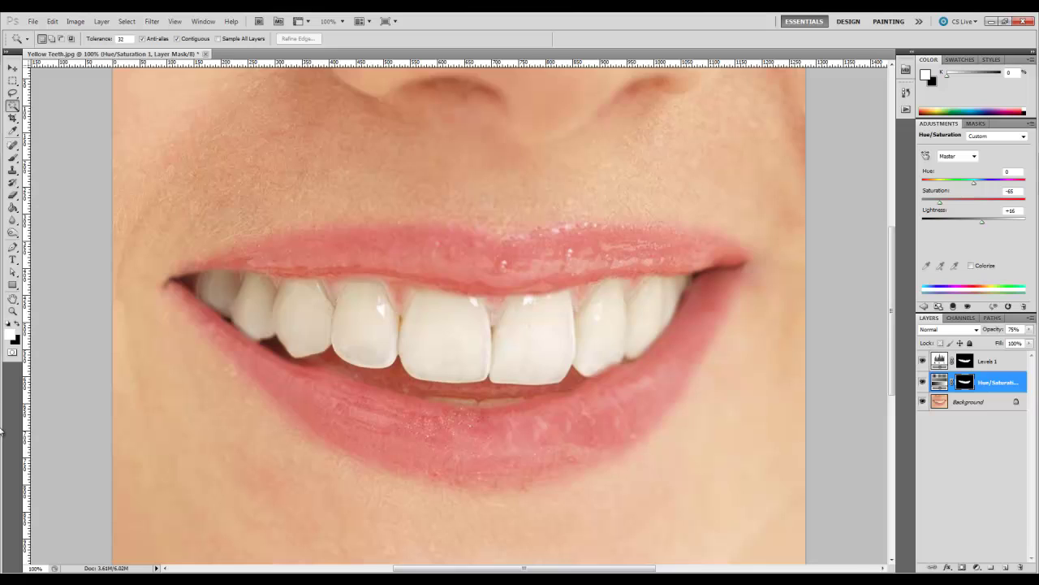
click(19, 323)
click(13, 159)
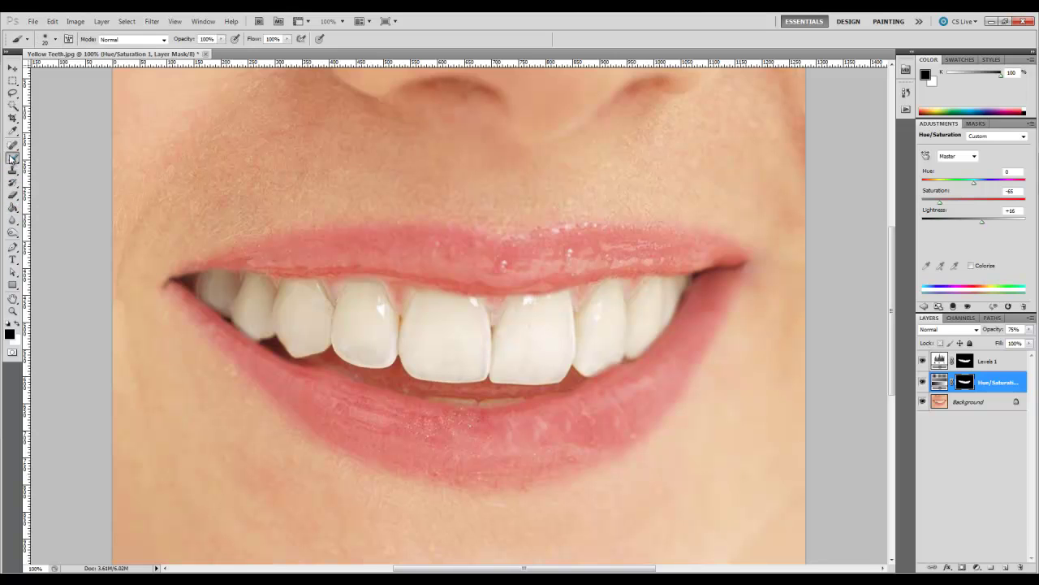
click(55, 39)
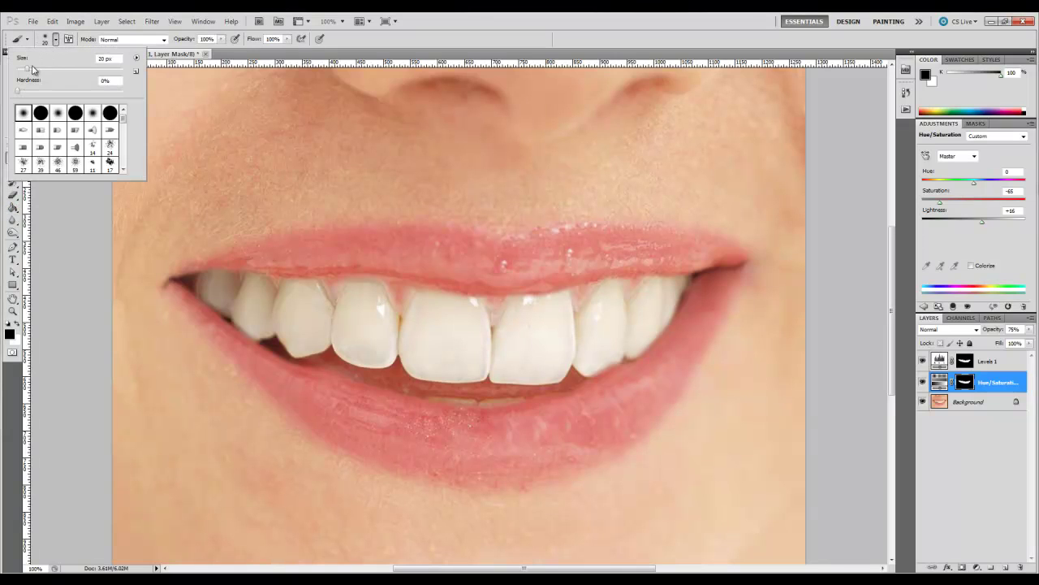
double_click(21, 116)
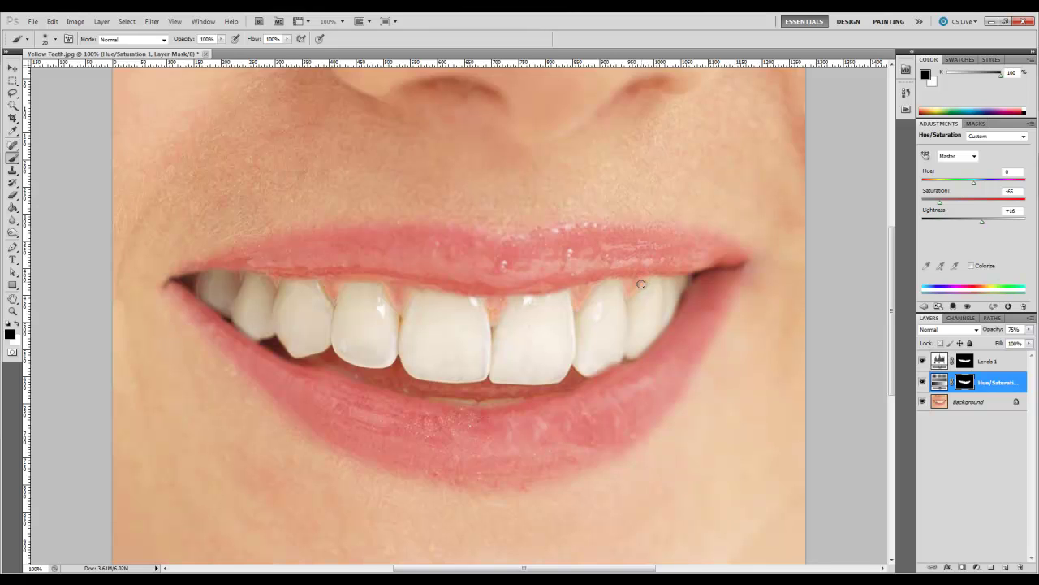
Zoom the view out to 33.3% so the whole photo is visible.
click(12, 311)
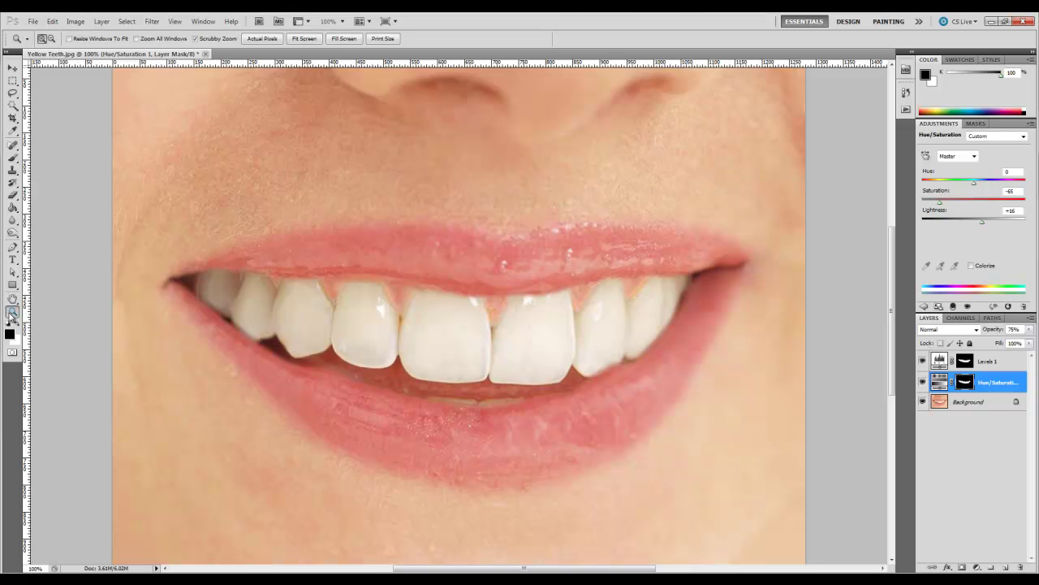
click(302, 40)
click(271, 39)
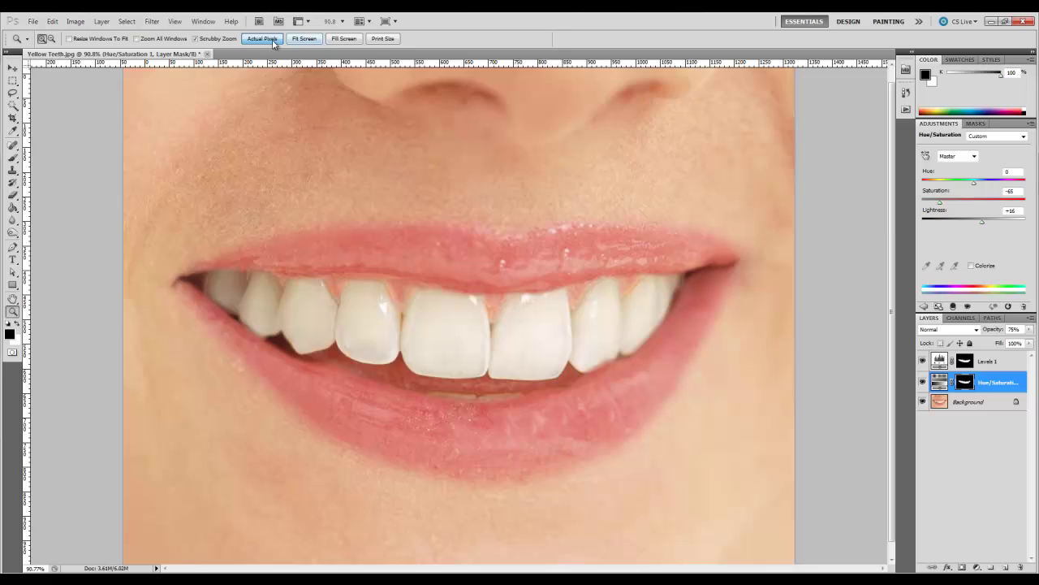
click(52, 39)
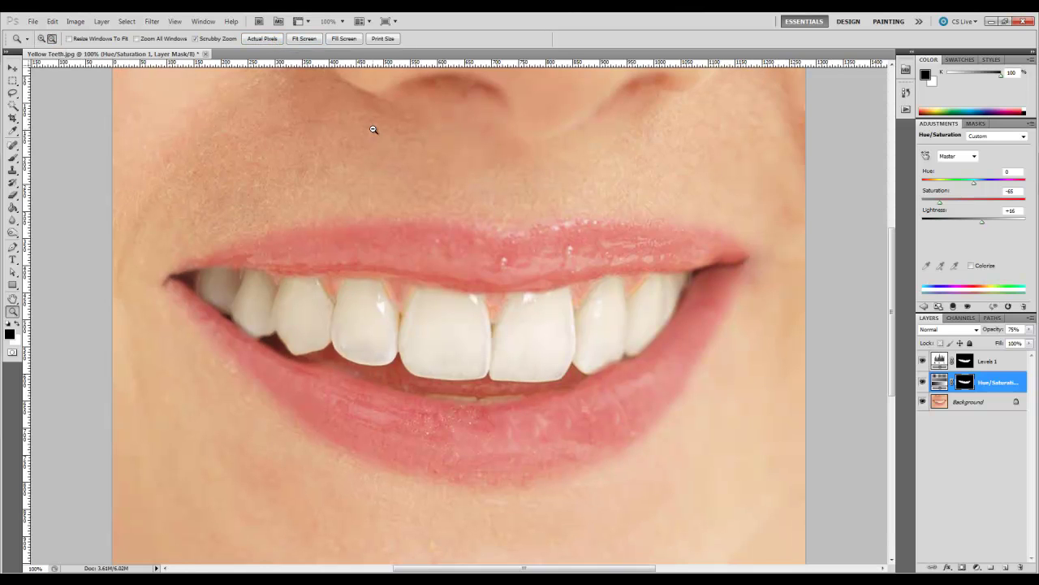
click(373, 130)
click(394, 155)
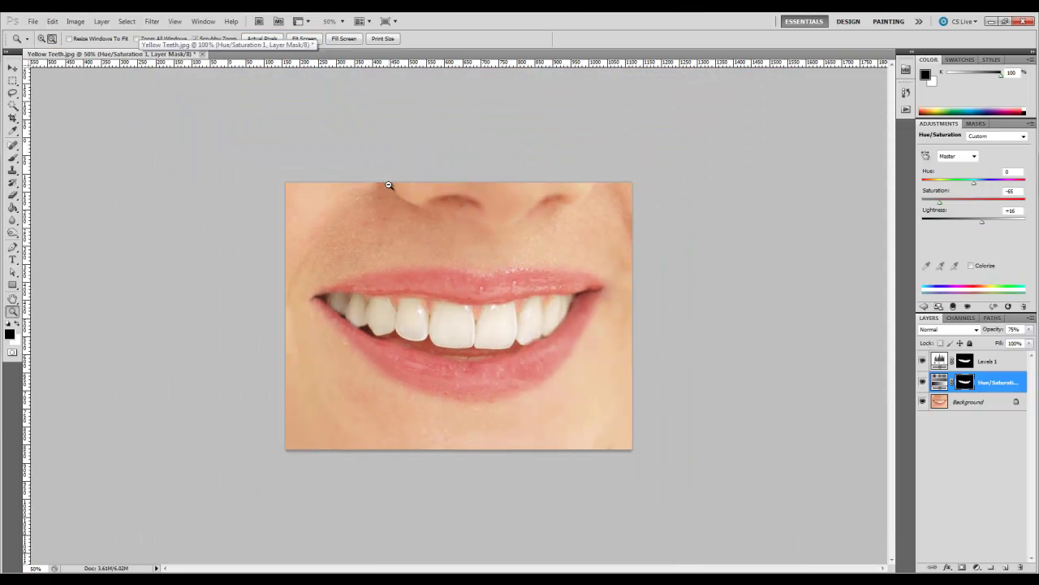
click(388, 183)
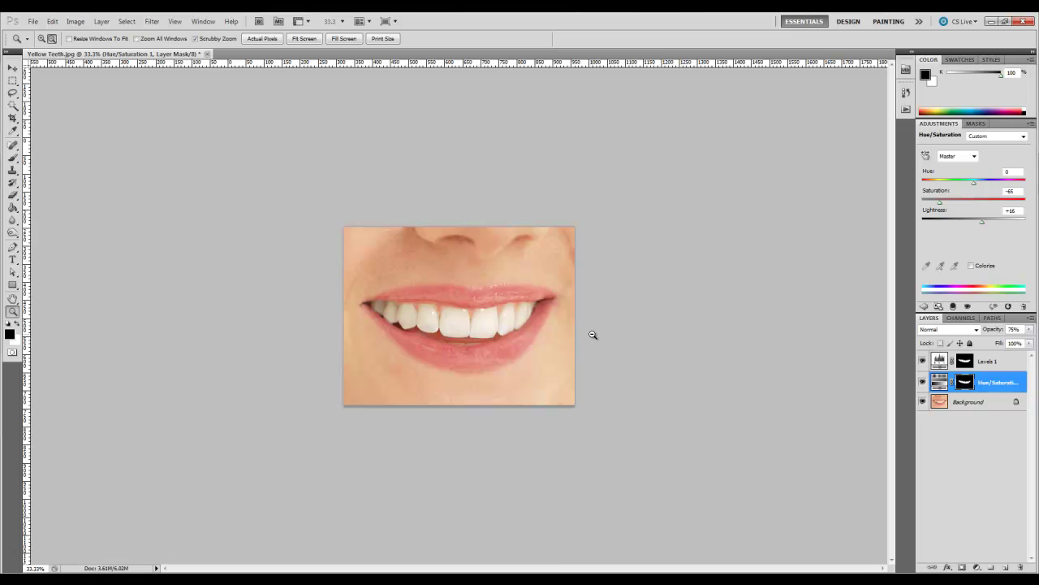
Hide and reshow Levels 1 and Hue/Saturation 1 to compare the teeth before and after.
click(924, 362)
click(923, 383)
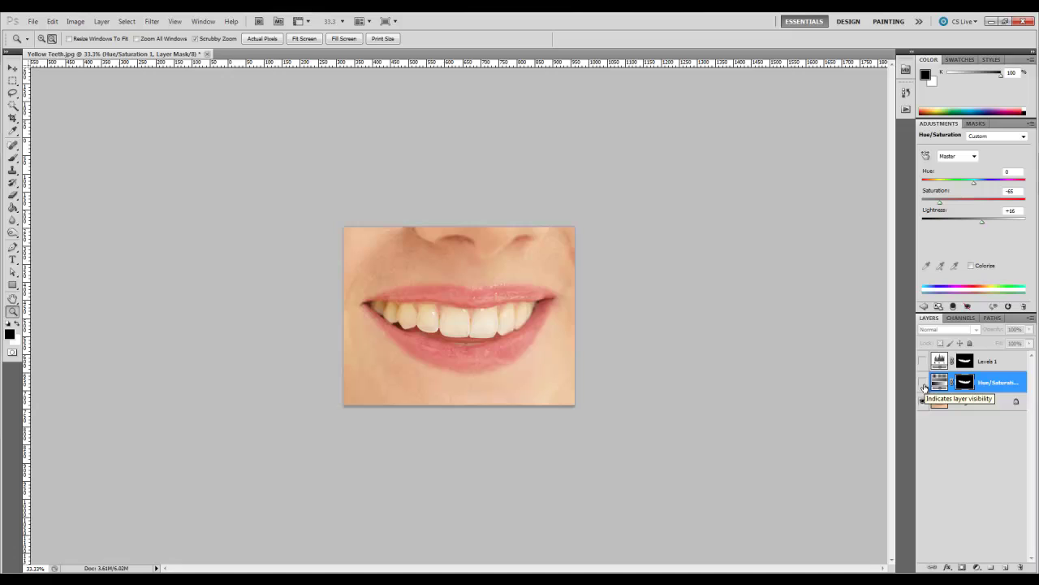
click(924, 383)
click(923, 362)
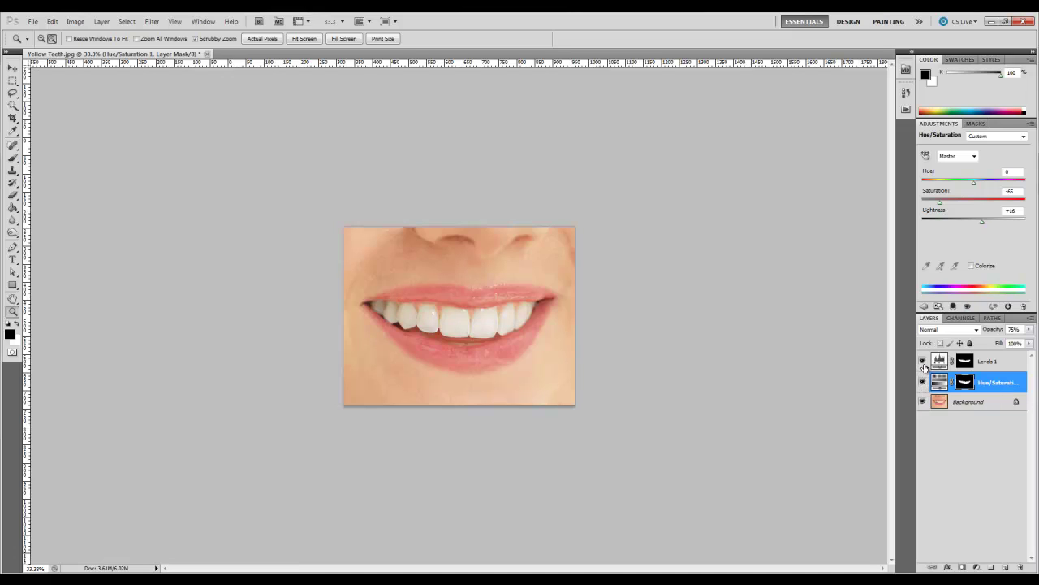